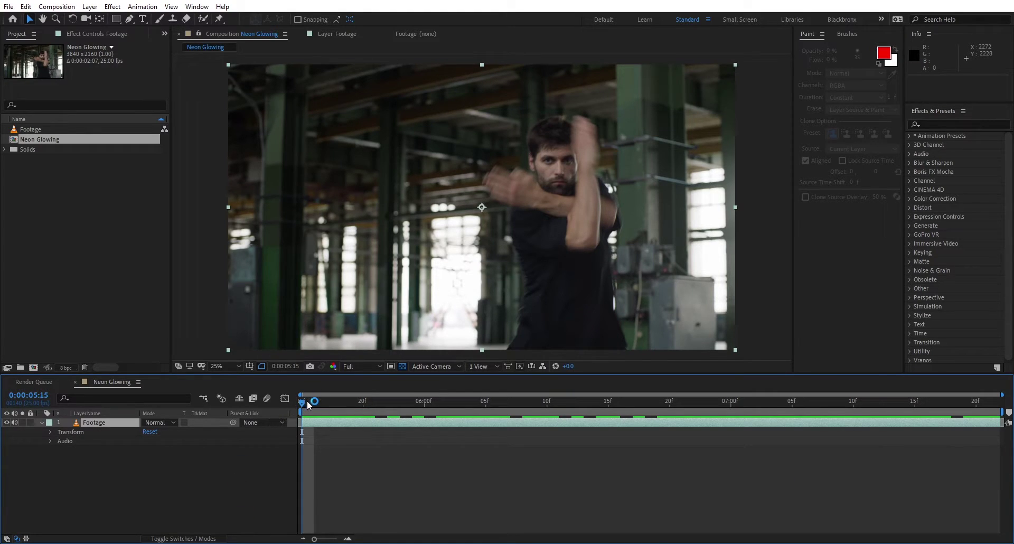
# Step: Open the Footage layer in its own Layer viewer
pyautogui.click(384, 451)
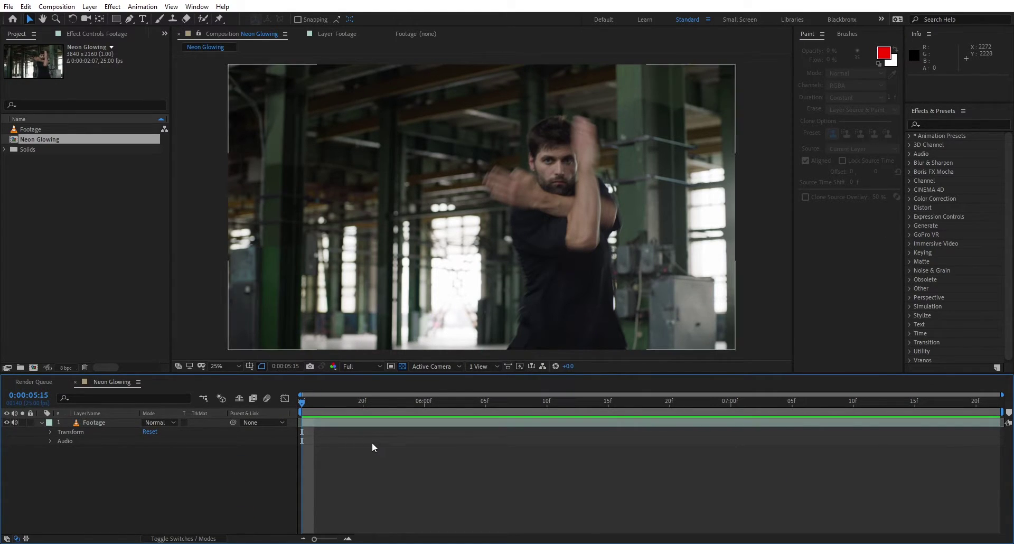
pyautogui.click(111, 422)
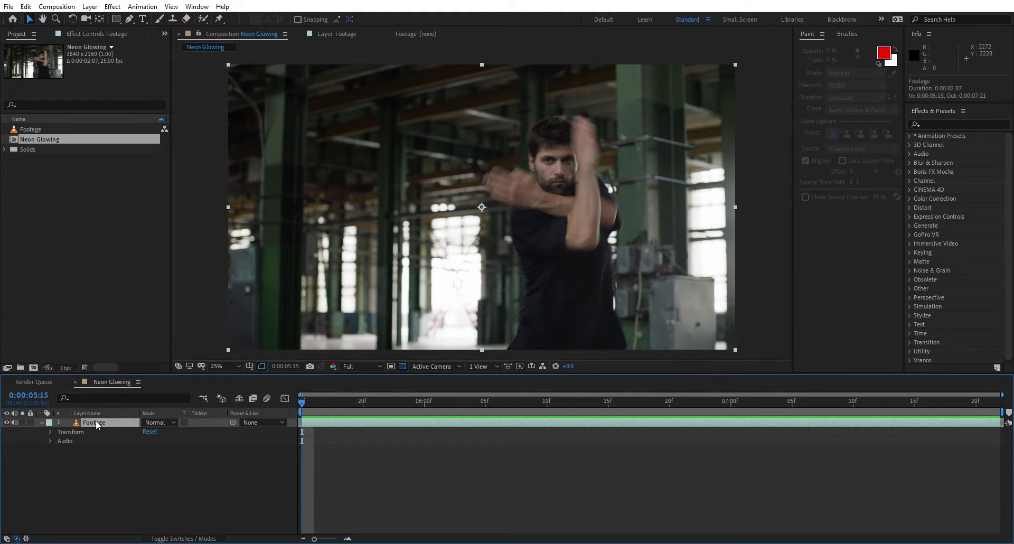
pyautogui.doubleClick(96, 422)
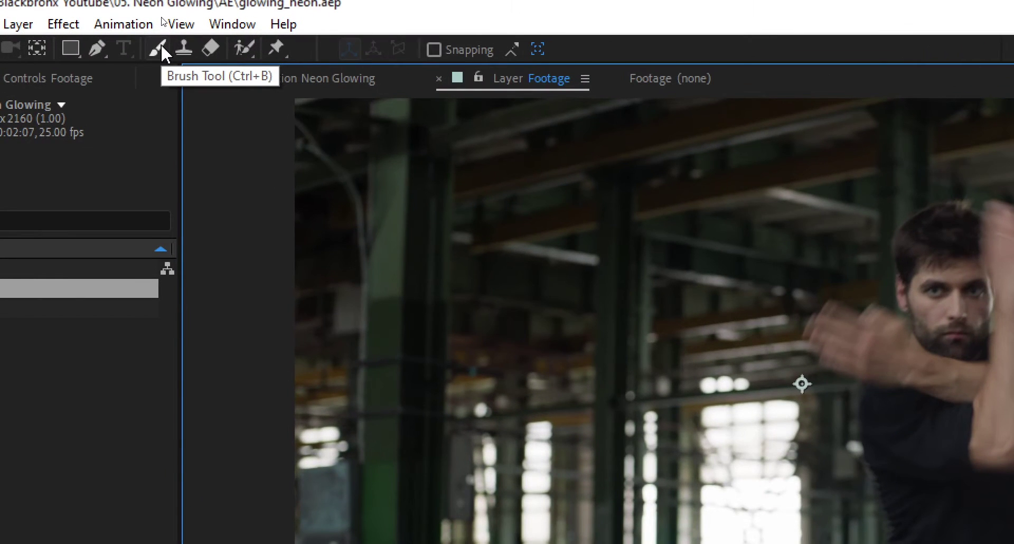
# Step: Select the red Brush Tool with stroke Duration set to Single Frame
pyautogui.click(160, 48)
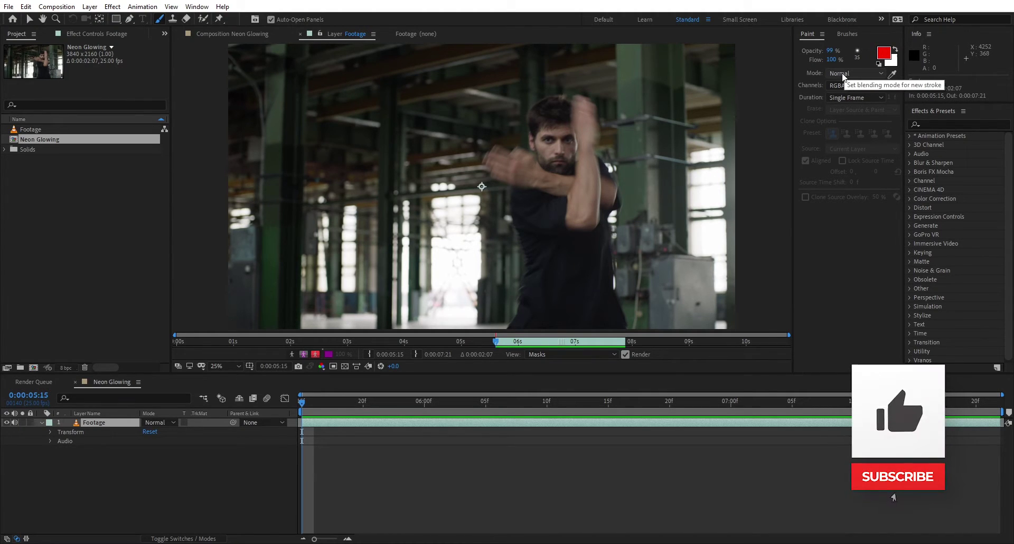
pyautogui.click(857, 102)
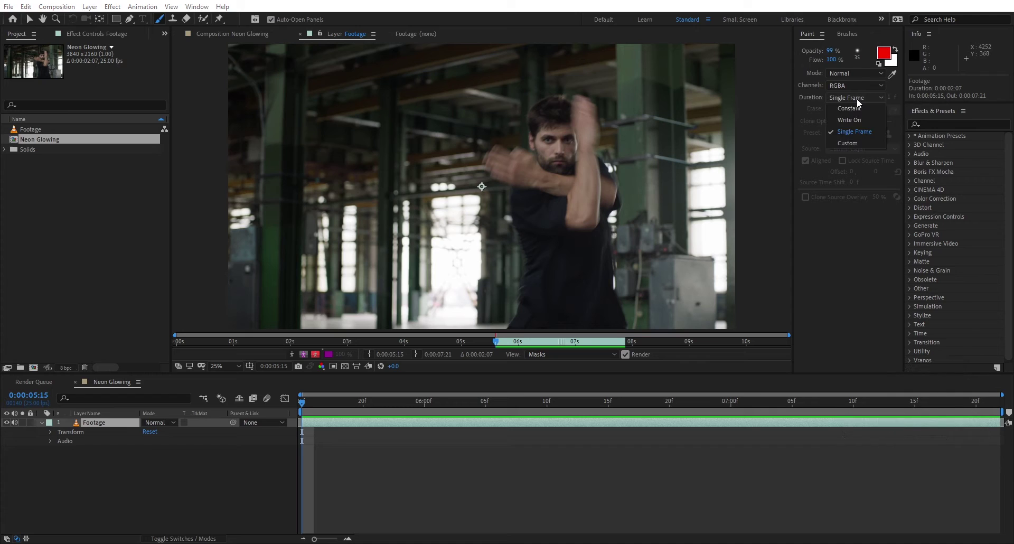
pyautogui.click(857, 98)
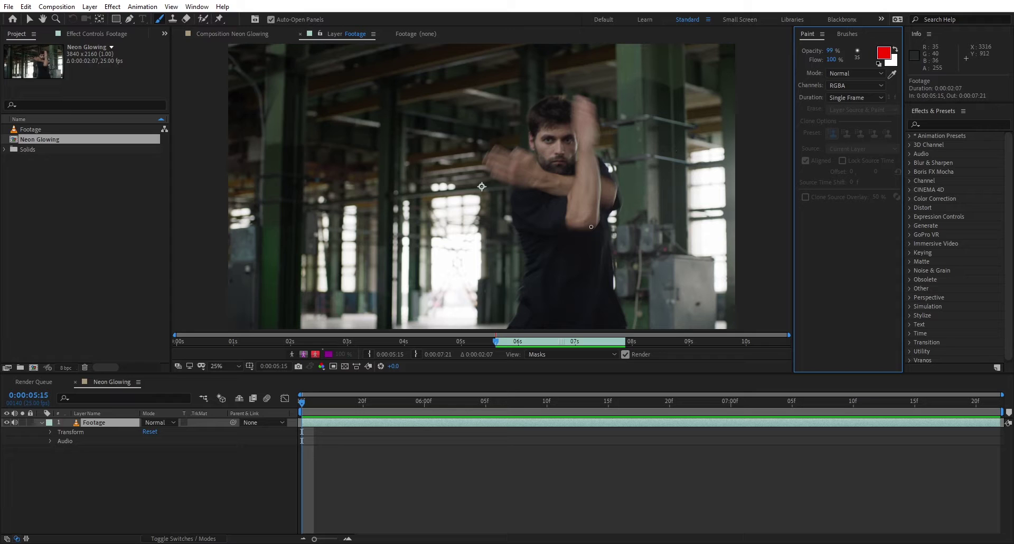
# Step: Paint red forearm outlines frame by frame over the first few dance frames
pyautogui.moveTo(303, 398)
pyautogui.mouseDown()
pyautogui.moveTo(399, 403)
pyautogui.moveTo(302, 401)
pyautogui.mouseUp()
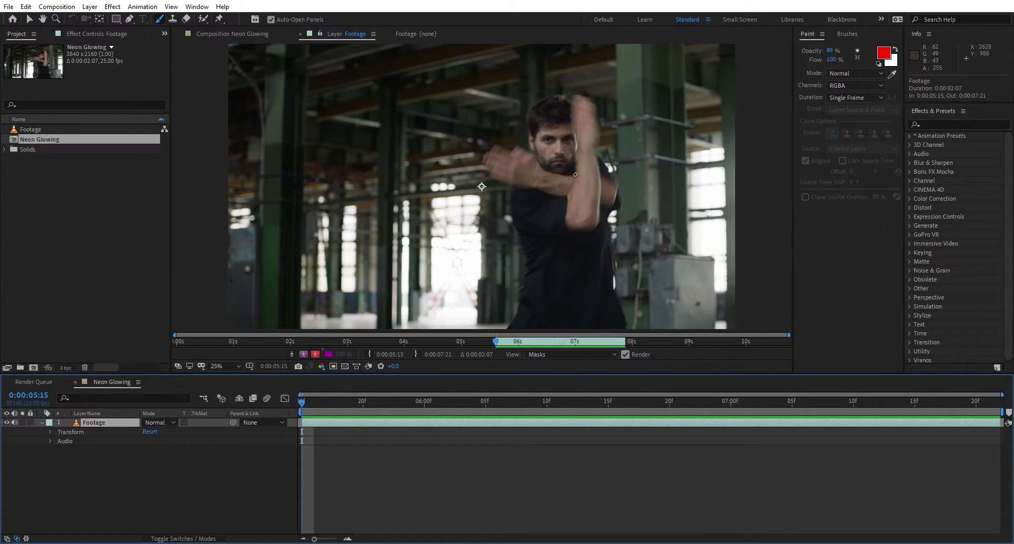
pyautogui.moveTo(575, 174); pyautogui.dragTo(564, 175)
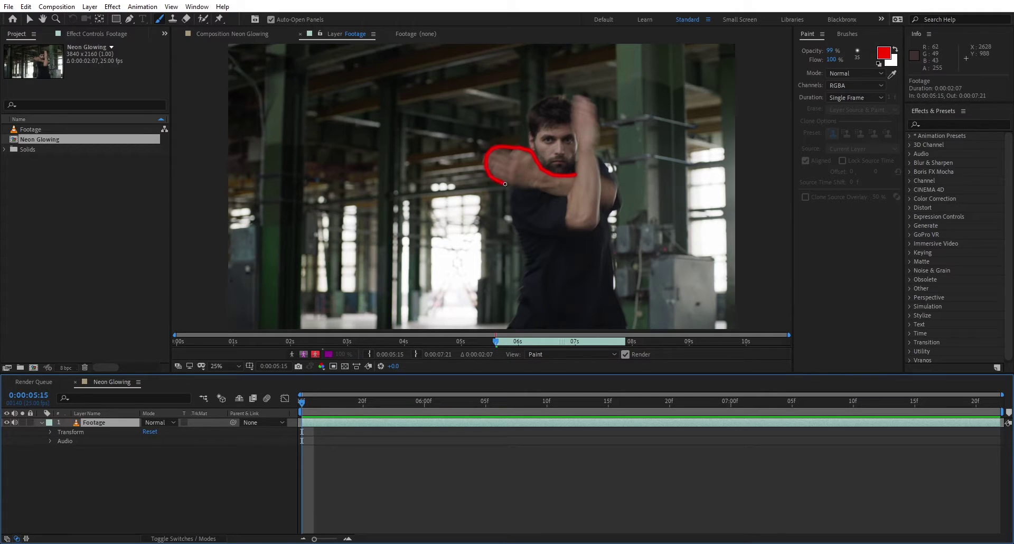
pyautogui.moveTo(505, 184); pyautogui.dragTo(568, 197)
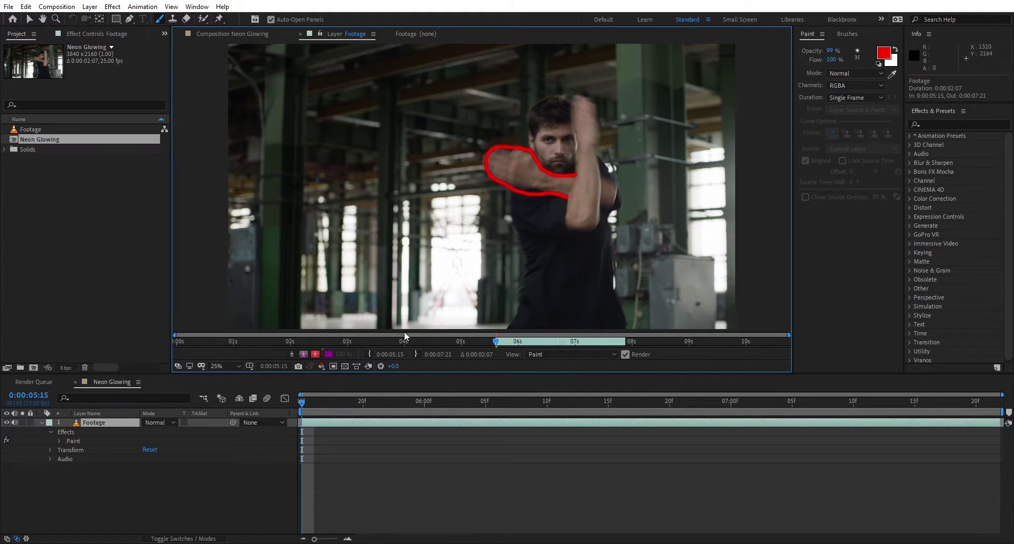
pyautogui.press('pagedown')
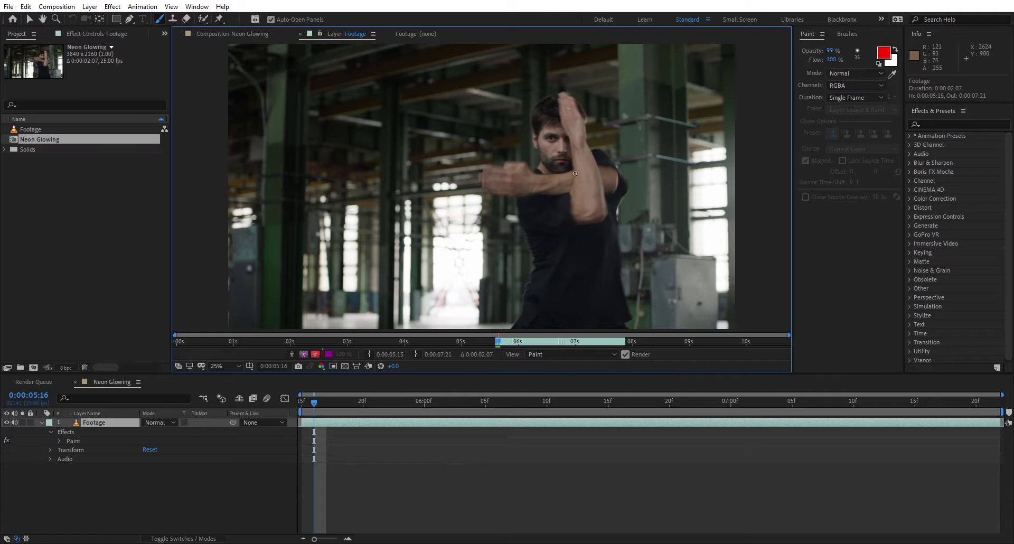
pyautogui.moveTo(574, 170); pyautogui.dragTo(568, 196)
pyautogui.press('pagedown')
pyautogui.press('pagedown')
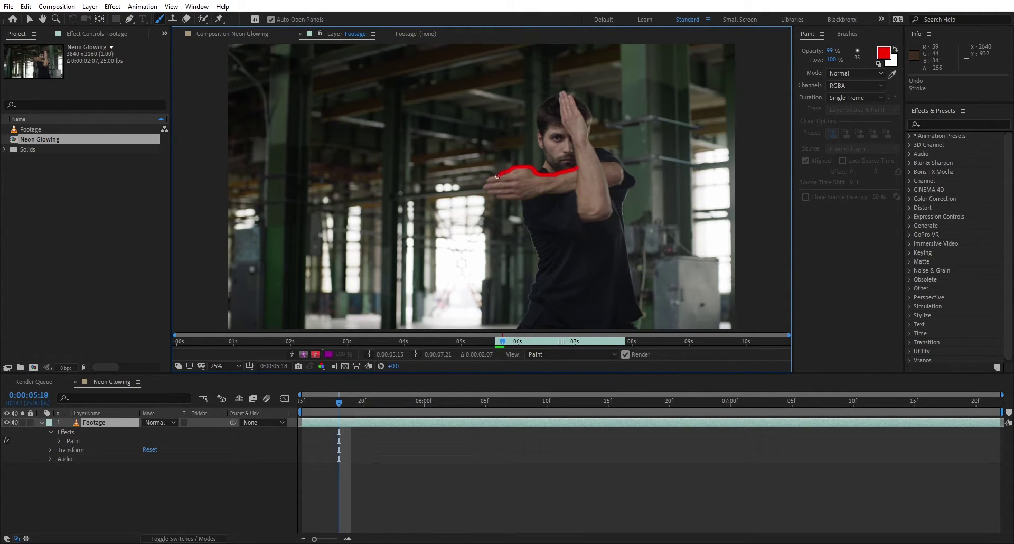
pyautogui.press('pagedown')
pyautogui.moveTo(567, 153)
pyautogui.mouseDown()
pyautogui.moveTo(565, 191)
pyautogui.moveTo(496, 190)
pyautogui.mouseUp()
pyautogui.press('pagedown')
# Step: Trace the raised forearm in red on the following frames
pyautogui.press('pagedown')
pyautogui.press('pagedown')
pyautogui.press('pagedown')
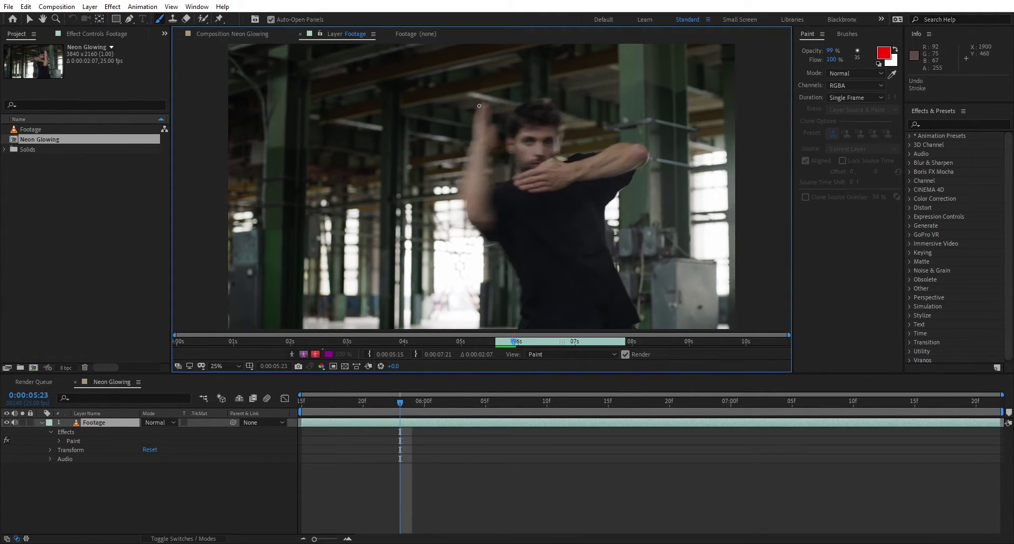
pyautogui.press('pagedown')
pyautogui.press('pagedown')
pyautogui.press('pagedown')
pyautogui.moveTo(435, 112); pyautogui.dragTo(376, 199)
pyautogui.press('pagedown')
pyautogui.press('pagedown')
pyautogui.press('pagedown')
pyautogui.press('pagedown')
pyautogui.moveTo(417, 102); pyautogui.dragTo(397, 158)
pyautogui.press('pagedown')
pyautogui.press('pagedown')
pyautogui.press('pagedown')
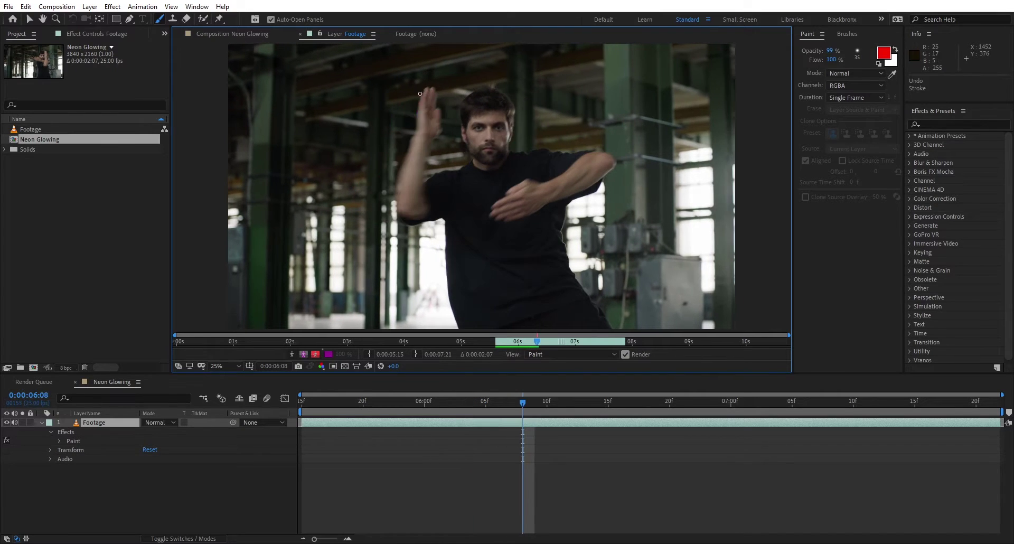
pyautogui.press('pagedown')
pyautogui.press('pagedown')
pyautogui.moveTo(449, 216); pyautogui.dragTo(451, 109)
pyautogui.press('pagedown')
pyautogui.press('pagedown')
pyautogui.press('pagedown')
pyautogui.press('pagedown')
pyautogui.press('pagedown')
pyautogui.press('pagedown')
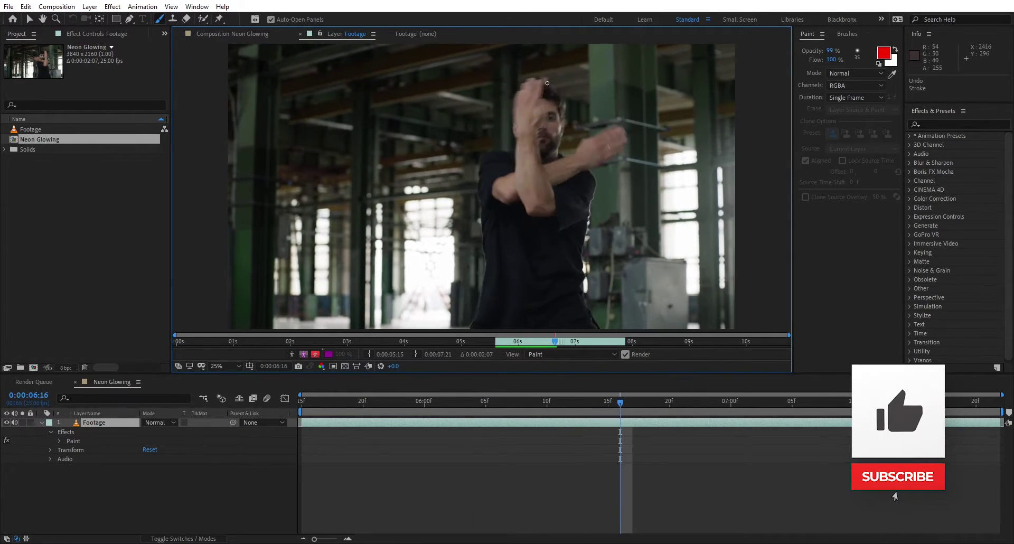
pyautogui.press('pagedown')
pyautogui.press('pagedown')
pyautogui.press('pagedown')
pyautogui.press('pagedown')
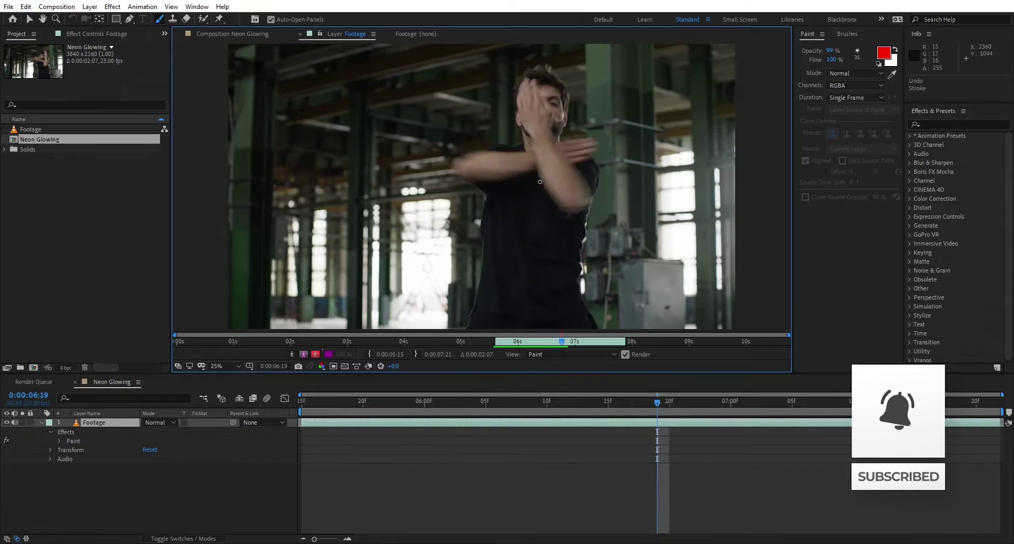
pyautogui.press('pagedown')
# Step: Paint red lines along the wrists, elbow and crossed arms, then return to the first painted frame
pyautogui.press('pagedown')
pyautogui.press('pagedown')
pyautogui.press('pagedown')
pyautogui.press('pagedown')
pyautogui.press('pagedown')
pyautogui.press('pagedown')
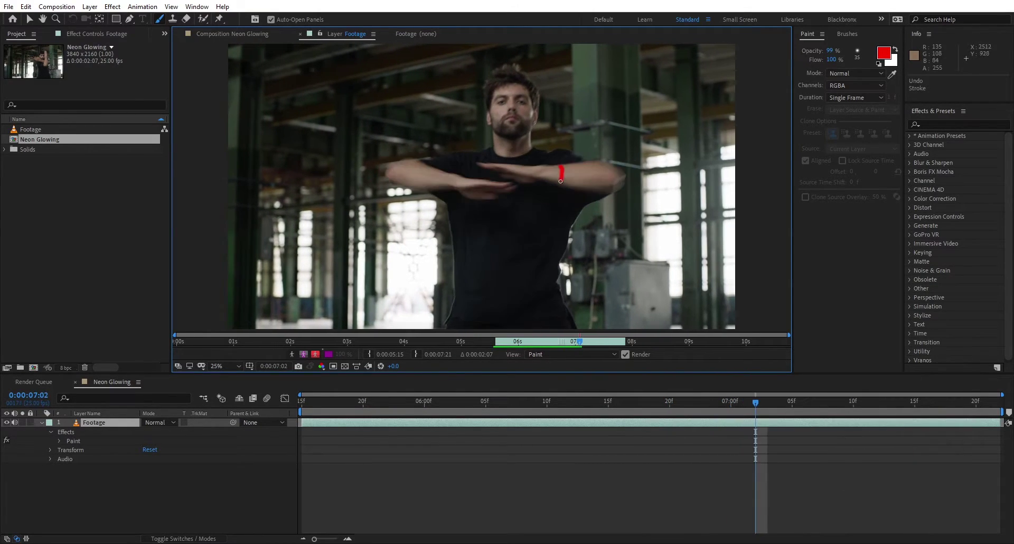
pyautogui.press('pagedown')
pyautogui.press('pagedown')
pyautogui.press('pagedown')
pyautogui.moveTo(545, 158); pyautogui.dragTo(551, 170)
pyautogui.press('pagedown')
pyautogui.press('pagedown')
pyautogui.press('pagedown')
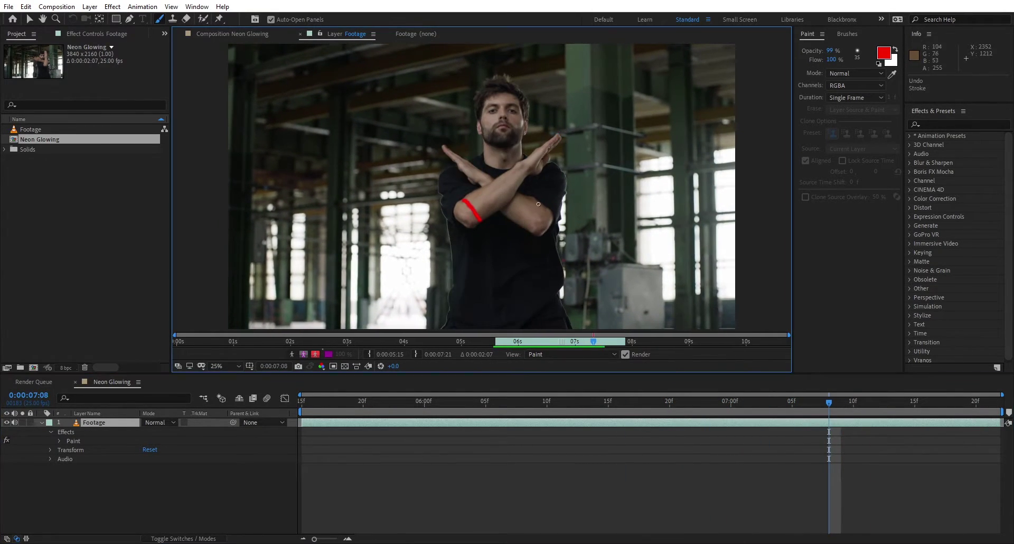
pyautogui.press('pagedown')
pyautogui.press('pagedown')
pyautogui.moveTo(485, 168); pyautogui.dragTo(478, 173)
pyautogui.press('pagedown')
pyautogui.press('pagedown')
pyautogui.press('pagedown')
pyautogui.moveTo(467, 104); pyautogui.dragTo(549, 105)
pyautogui.press('pagedown')
pyautogui.press('pagedown')
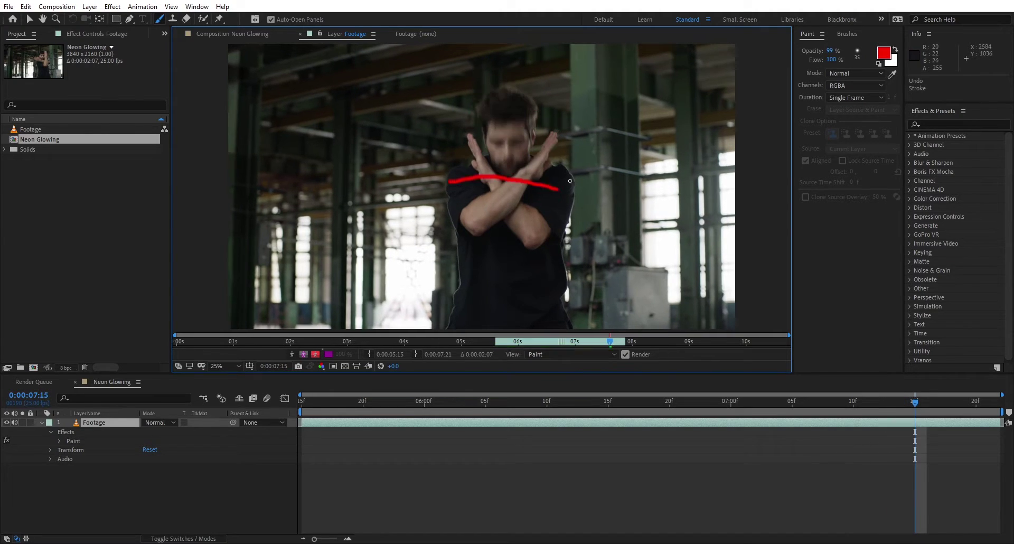
pyautogui.press('pagedown')
pyautogui.press('pagedown')
pyautogui.moveTo(567, 257); pyautogui.dragTo(543, 251)
pyautogui.press('Home')
# Step: Duplicate the Footage layer as Footage 2 and reveal its Paint effect properties
pyautogui.click(89, 424)
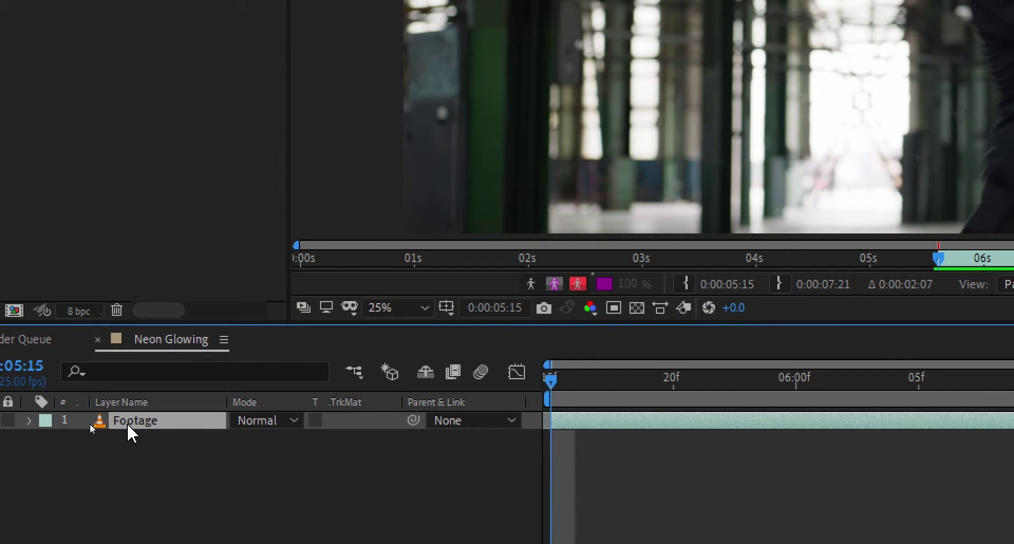
pyautogui.hotkey('ctrl', 'd')
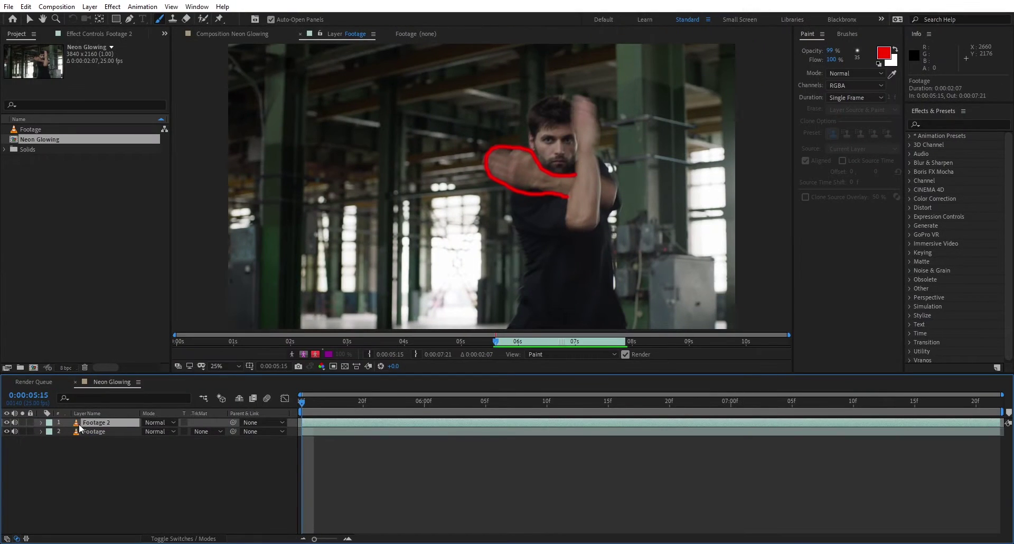
pyautogui.click(41, 422)
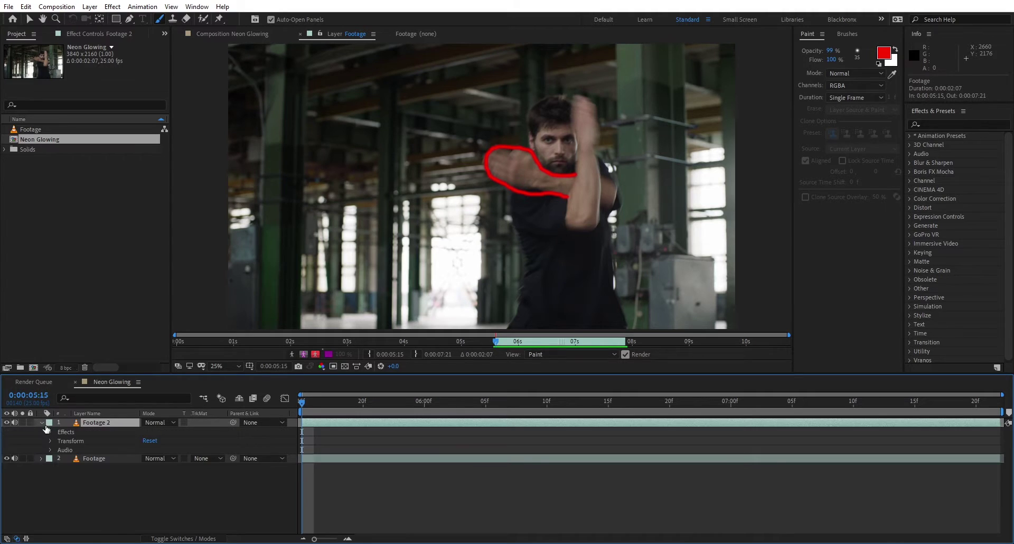
pyautogui.click(51, 431)
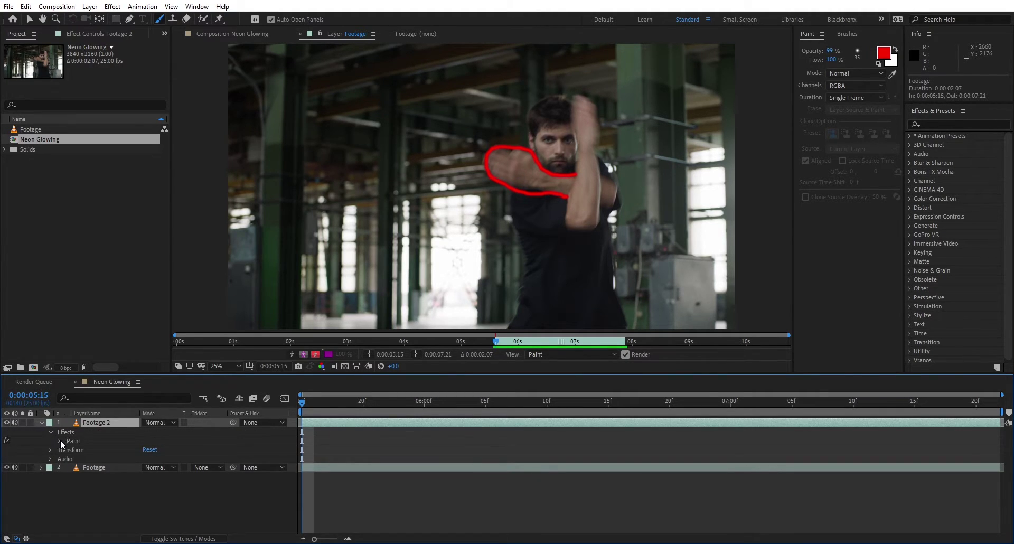
pyautogui.click(59, 440)
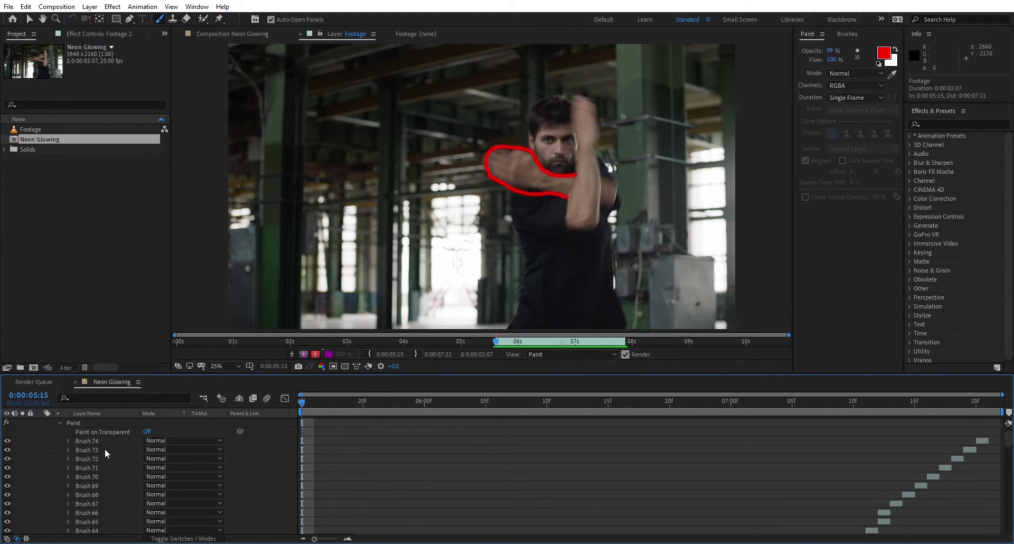
# Step: Turn Paint on Transparent to On for Footage 2's Paint effect
pyautogui.scroll(-2, 104, 448)
pyautogui.scroll(-1, 102, 454)
pyautogui.scroll(-4, 100, 456)
pyautogui.scroll(-8, 103, 457)
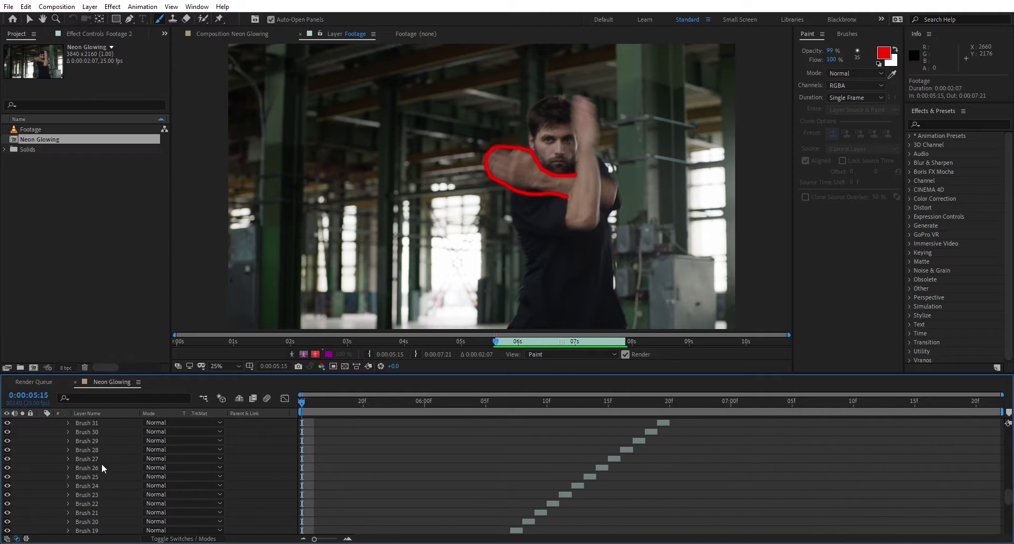
pyautogui.scroll(-4, 101, 464)
pyautogui.scroll(5, 100, 467)
pyautogui.scroll(4, 106, 470)
pyautogui.scroll(10, 106, 469)
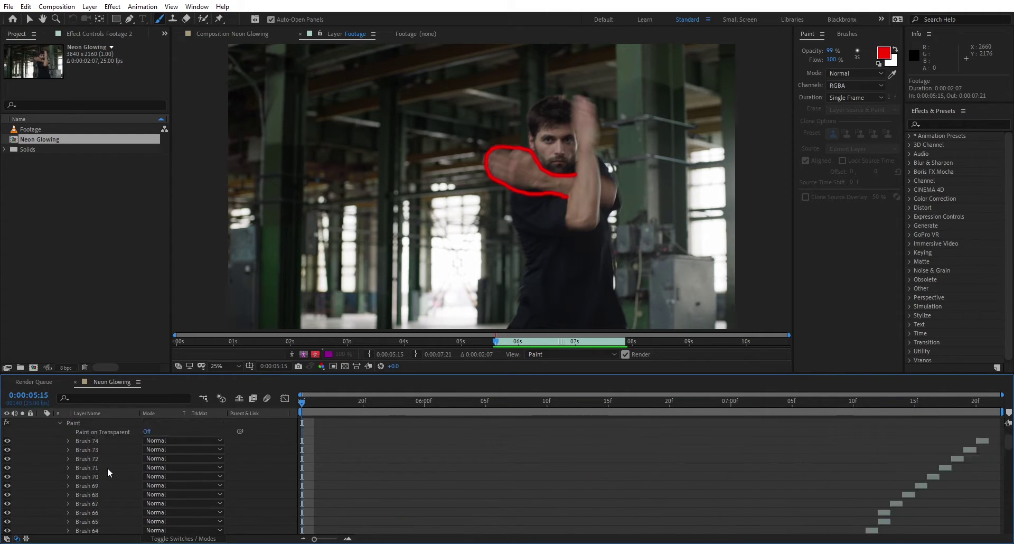
pyautogui.scroll(2, 107, 468)
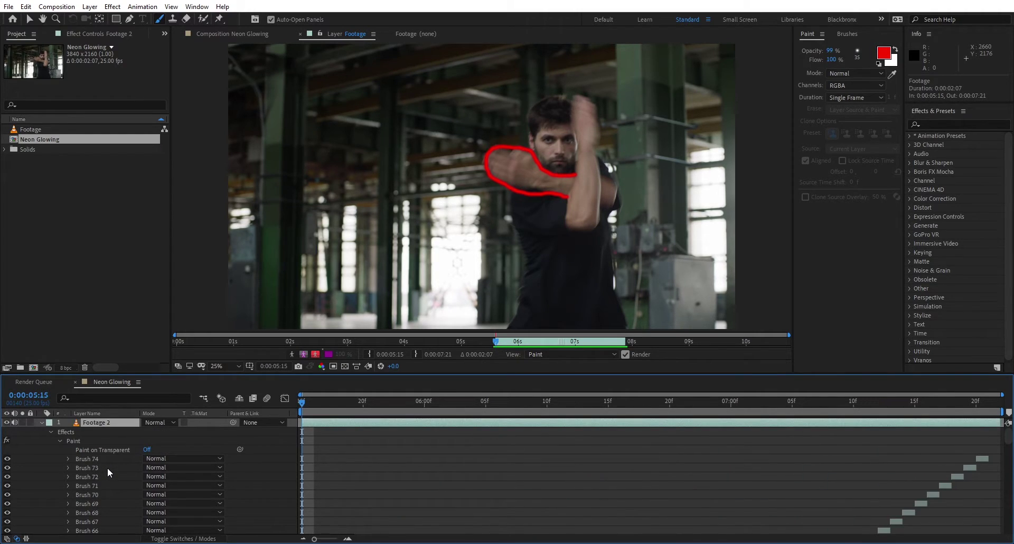
pyautogui.click(147, 451)
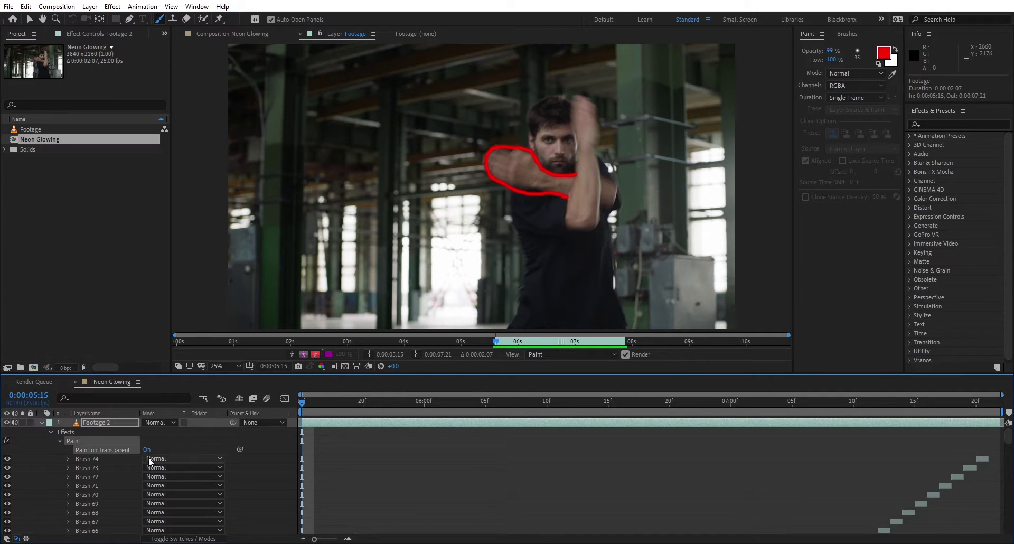
# Step: Delete the Paint effect from the original Footage layer
pyautogui.click(42, 422)
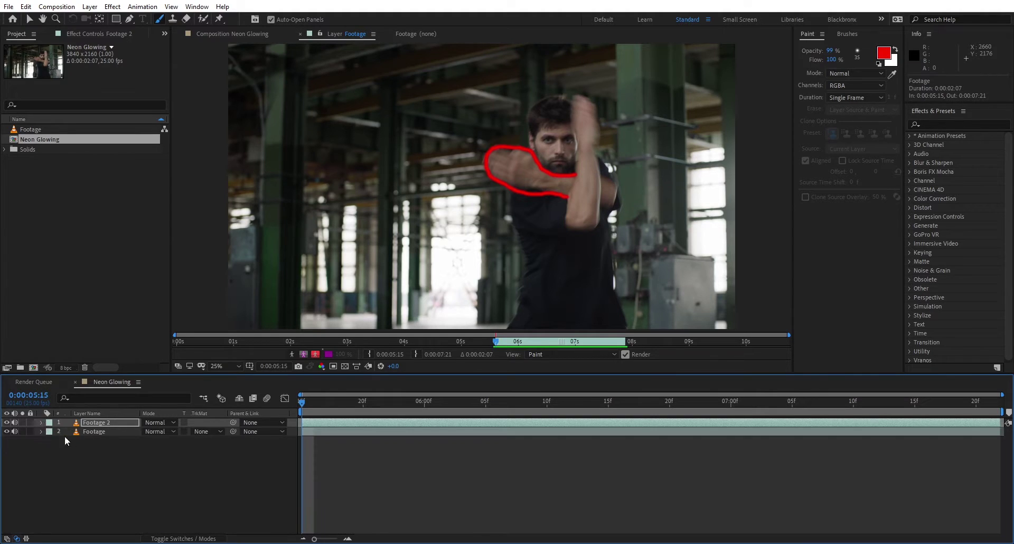
pyautogui.click(97, 432)
pyautogui.click(40, 432)
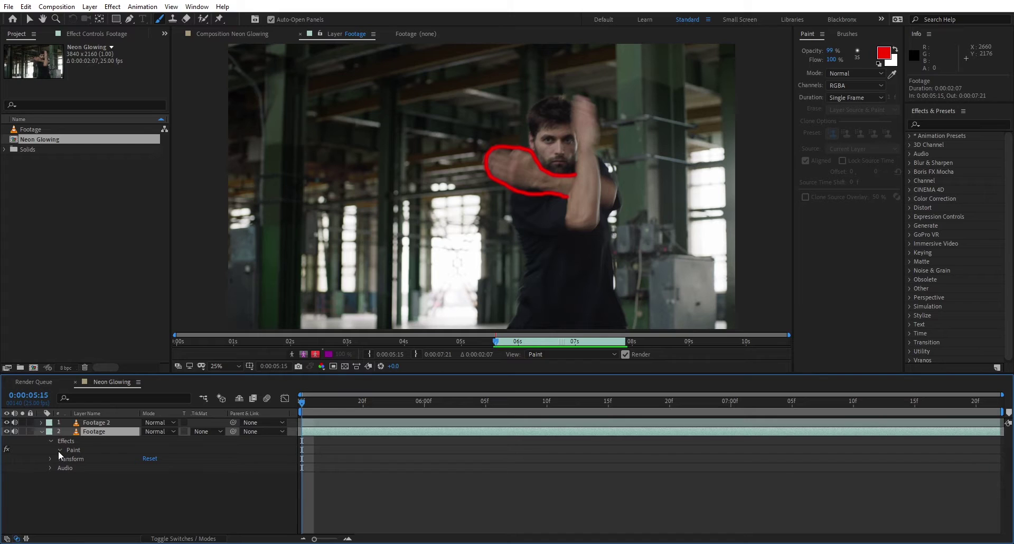
pyautogui.click(59, 450)
pyautogui.click(74, 423)
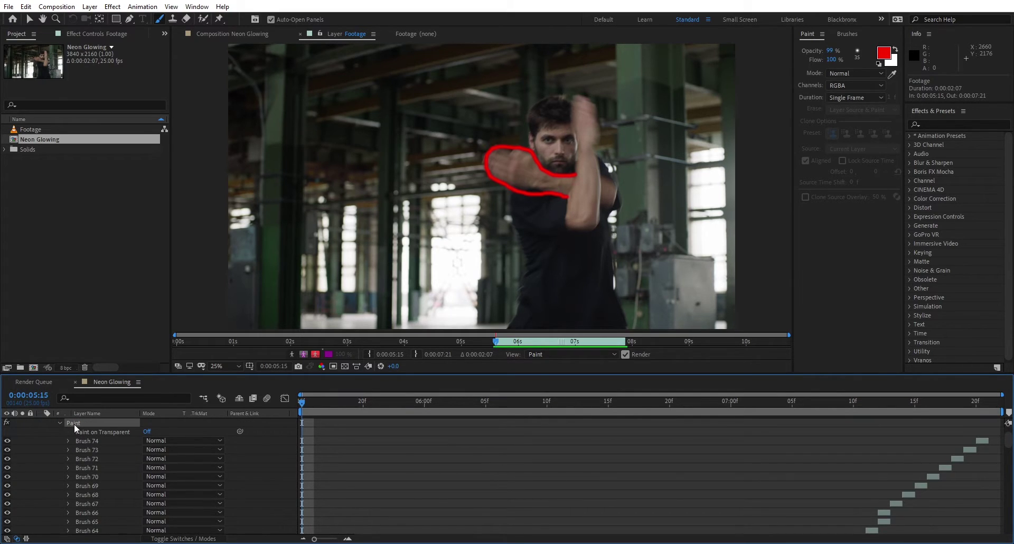
pyautogui.press('Delete')
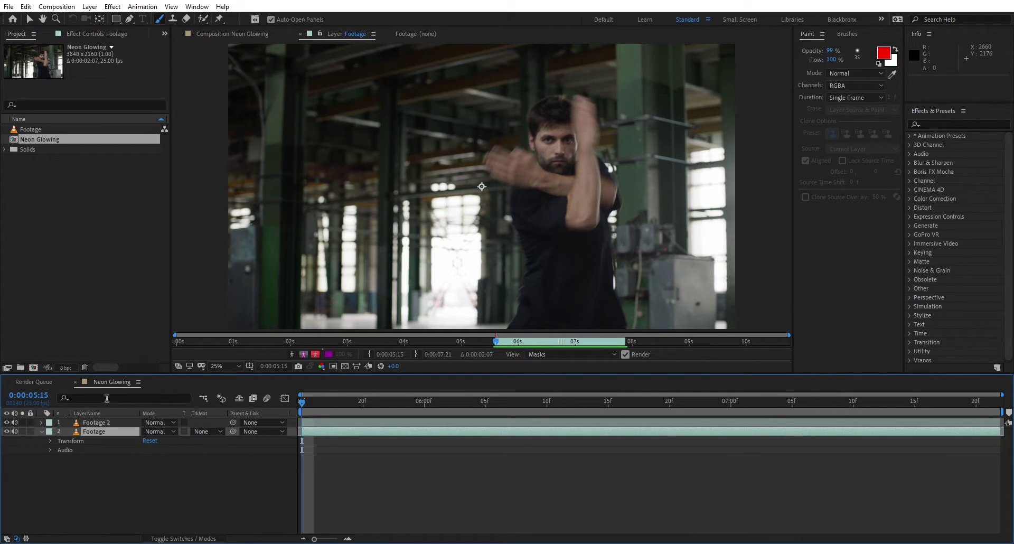
# Step: Preview the Neon Glowing composition, comparing frames with Footage 2 hidden and shown
pyautogui.click(242, 35)
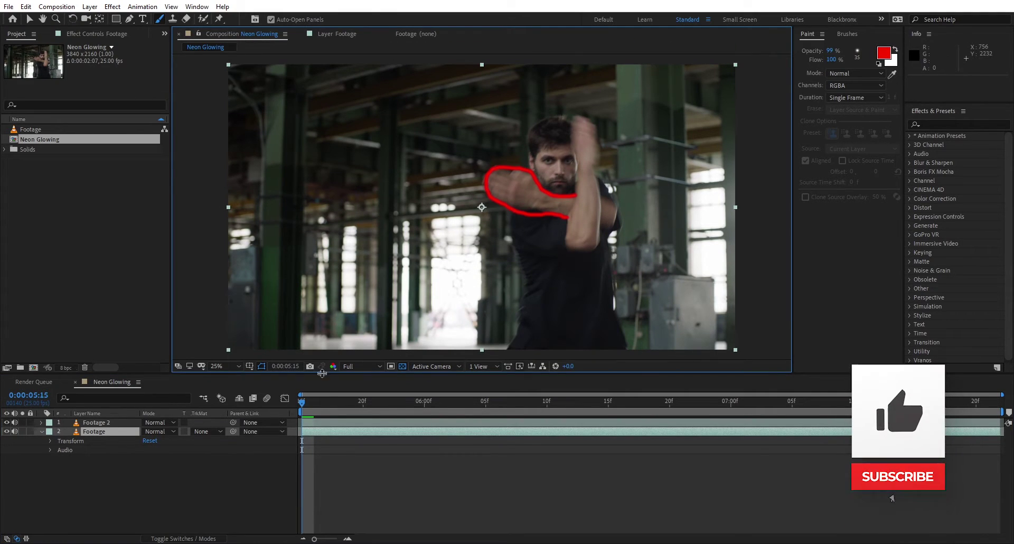
pyautogui.press('space')
pyautogui.moveTo(580, 419); pyautogui.dragTo(312, 445)
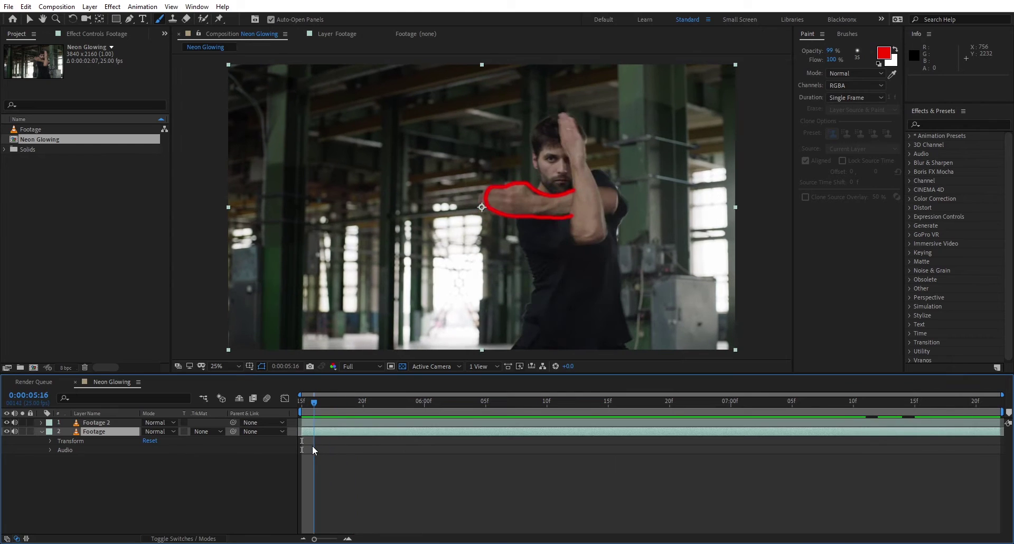
pyautogui.click(99, 424)
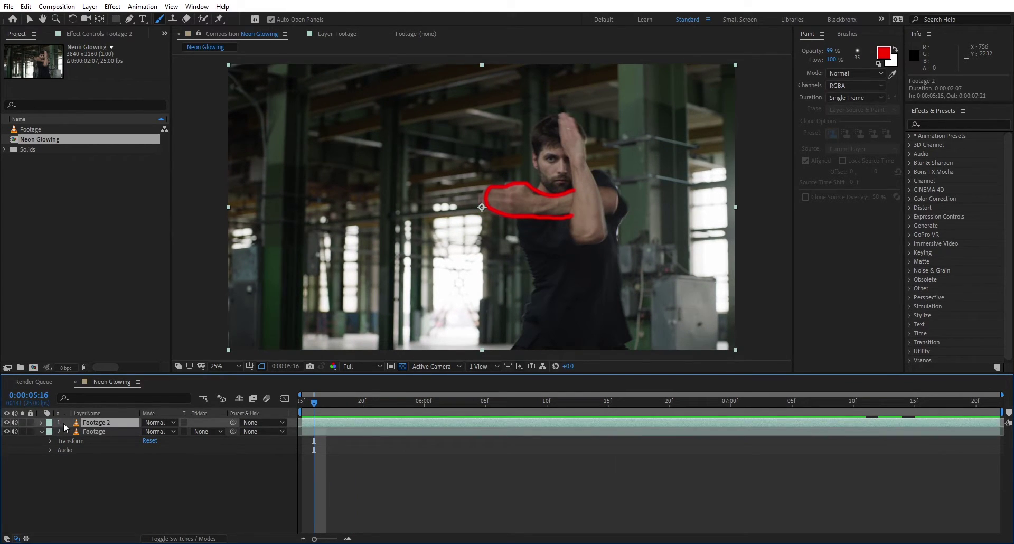
pyautogui.click(6, 422)
pyautogui.click(100, 431)
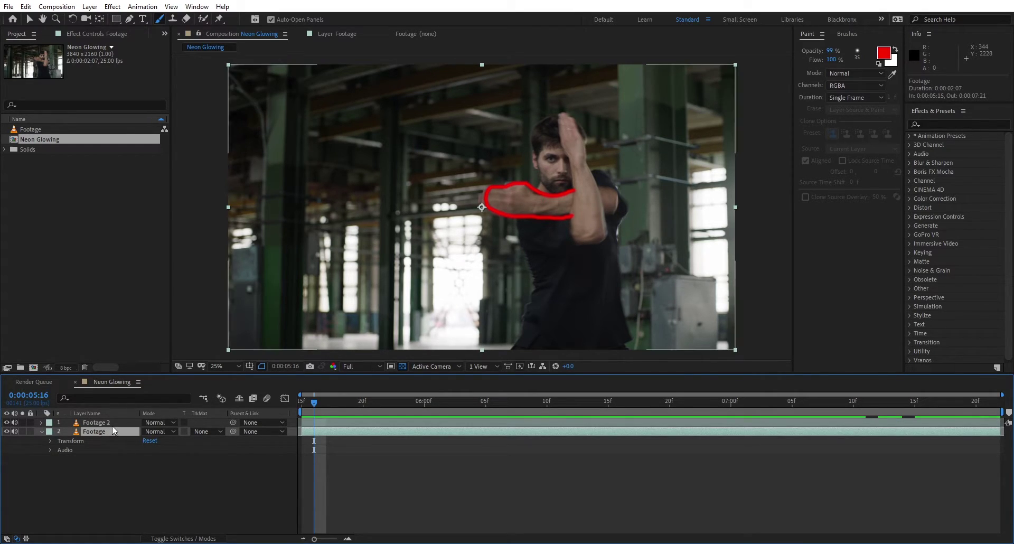
pyautogui.click(109, 422)
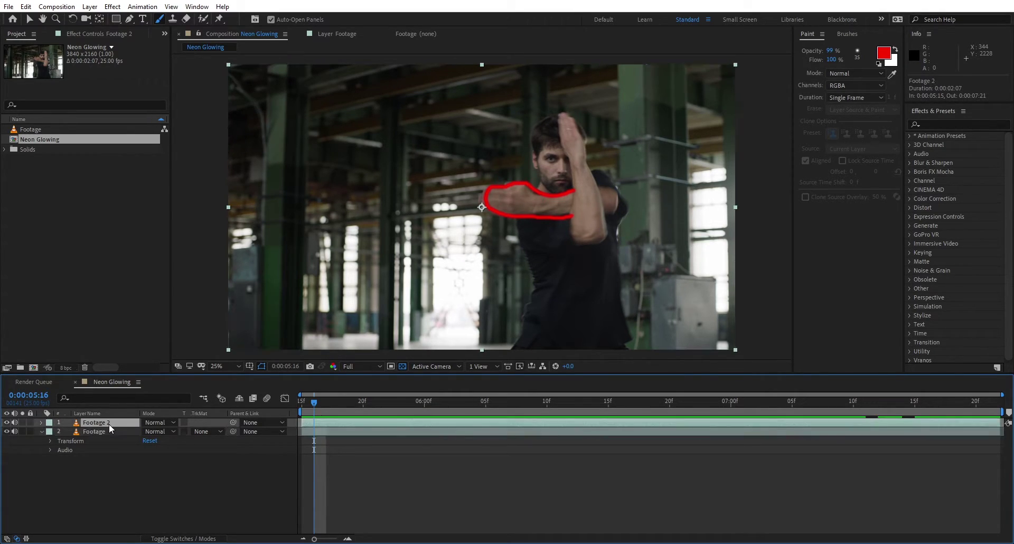
# Step: Apply a Fill effect to Footage 2 with cyan colour 00FFEA
pyautogui.click(951, 125)
pyautogui.write('fill')
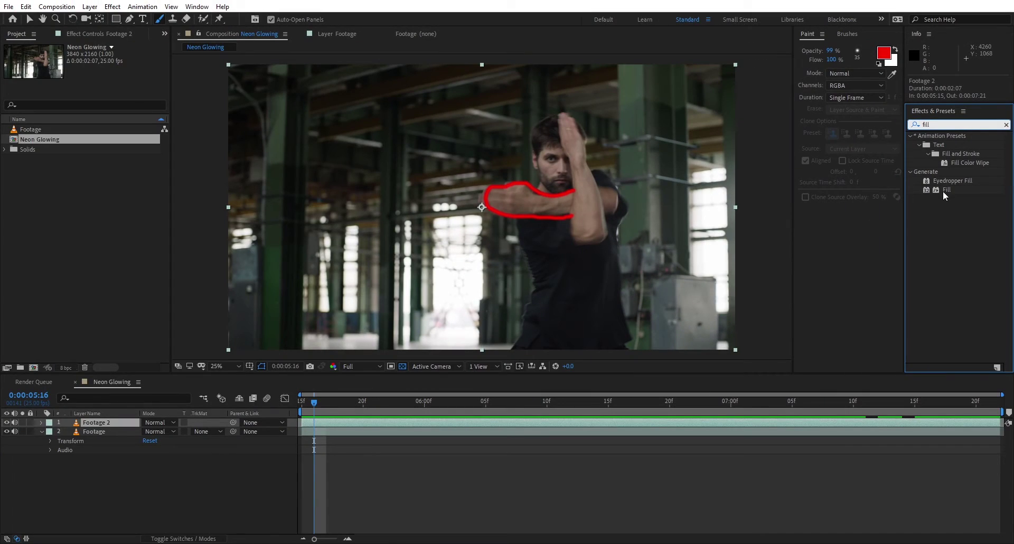
pyautogui.moveTo(942, 191); pyautogui.dragTo(103, 426)
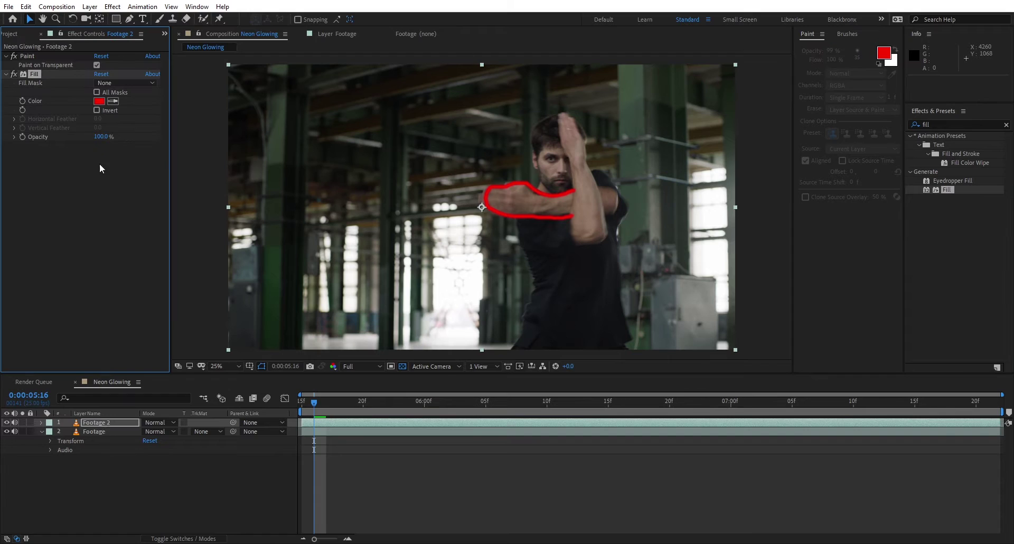
pyautogui.click(96, 101)
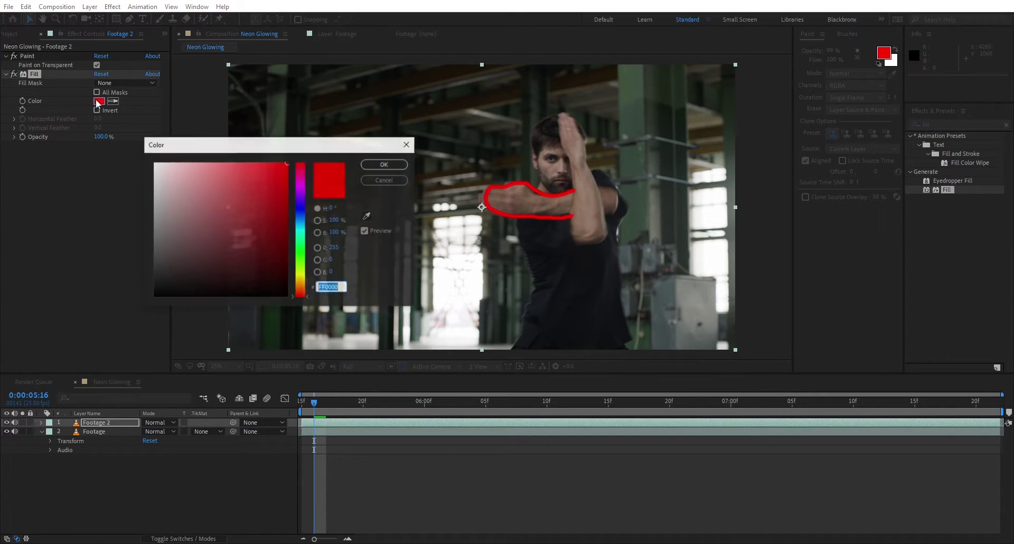
pyautogui.click(301, 232)
pyautogui.moveTo(307, 233)
pyautogui.mouseDown()
pyautogui.moveTo(308, 208)
pyautogui.moveTo(310, 236)
pyautogui.mouseUp()
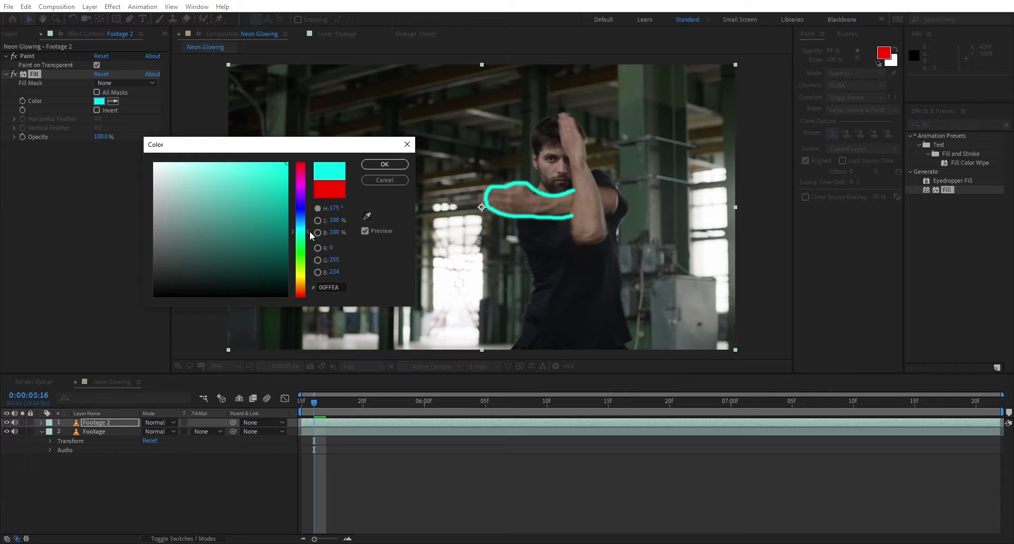
pyautogui.click(383, 164)
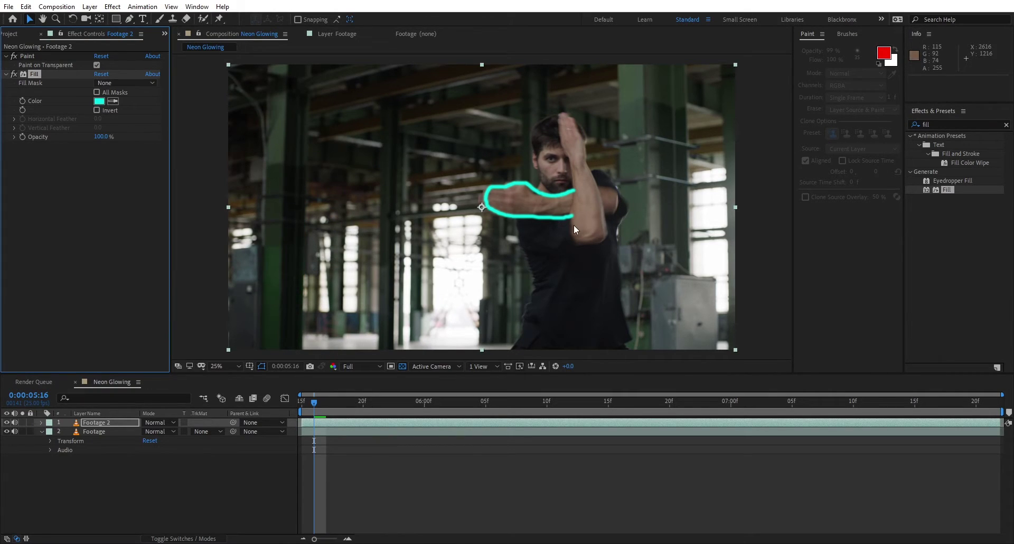
# Step: Apply the Glow effect to Footage 2 from Effects & Presets
pyautogui.click(962, 120)
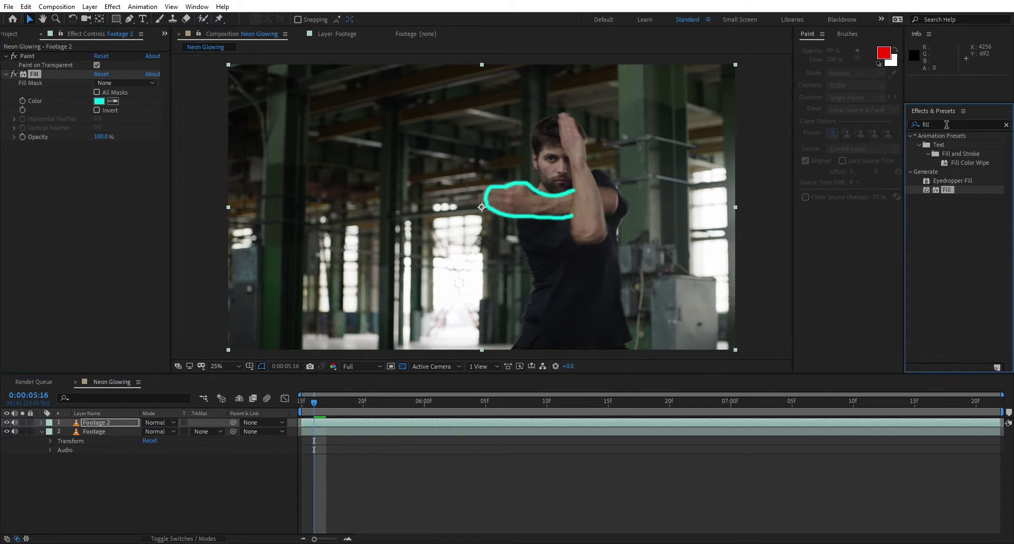
pyautogui.click(918, 126)
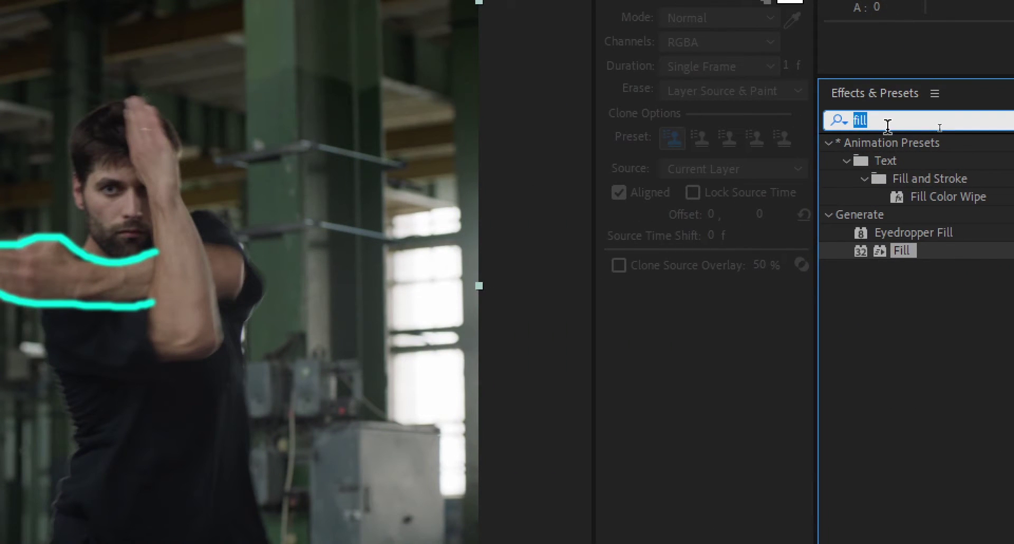
pyautogui.write('glow')
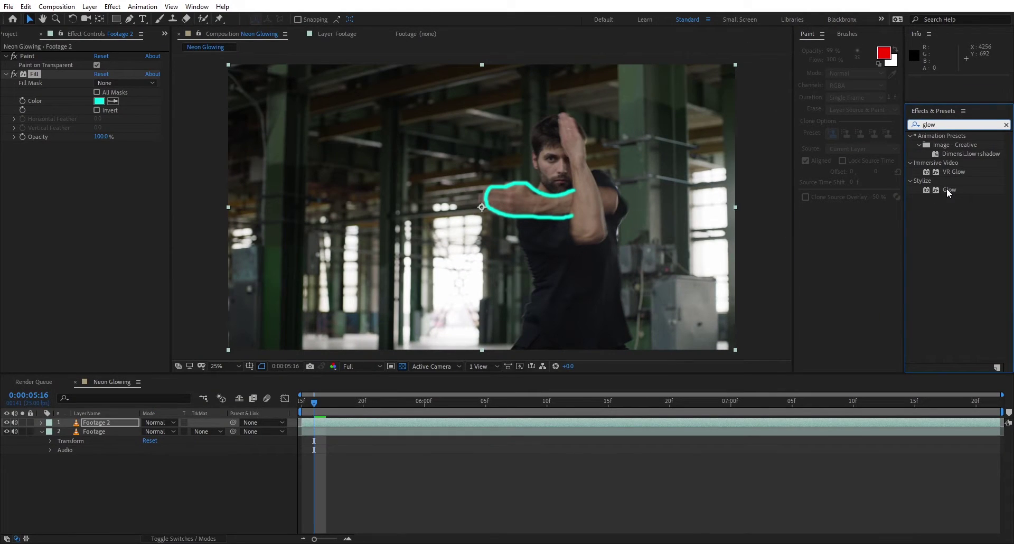
pyautogui.moveTo(947, 190)
pyautogui.mouseDown()
pyautogui.moveTo(397, 393)
pyautogui.moveTo(107, 422)
pyautogui.mouseUp()
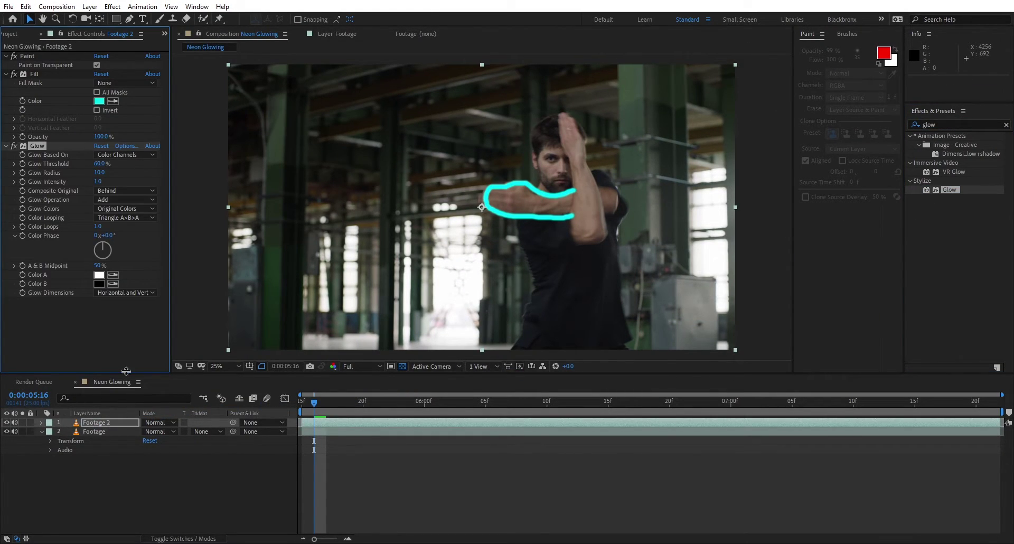
# Step: Set Glow Threshold to 20% and Glow Radius to 80
pyautogui.click(100, 164)
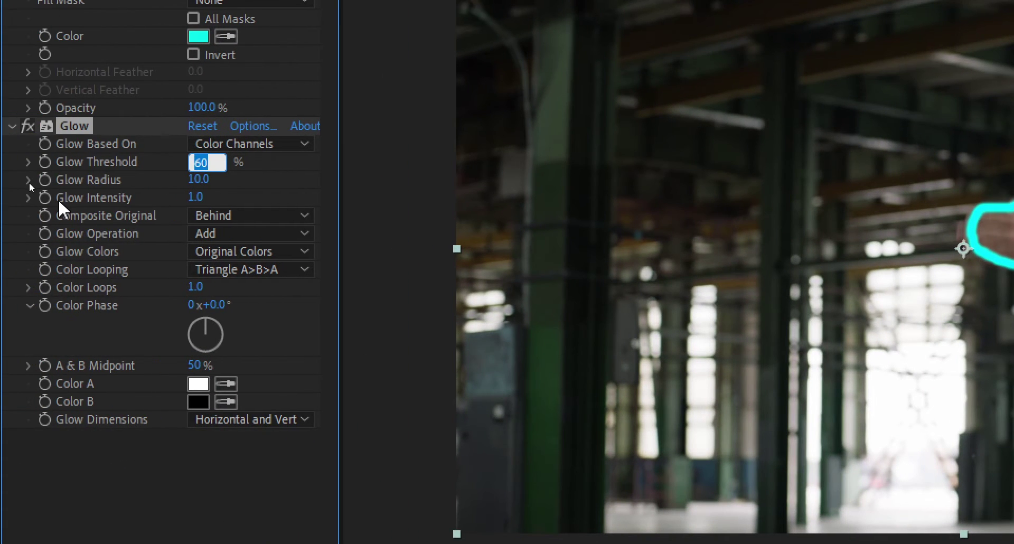
pyautogui.write('20')
pyautogui.press('Return')
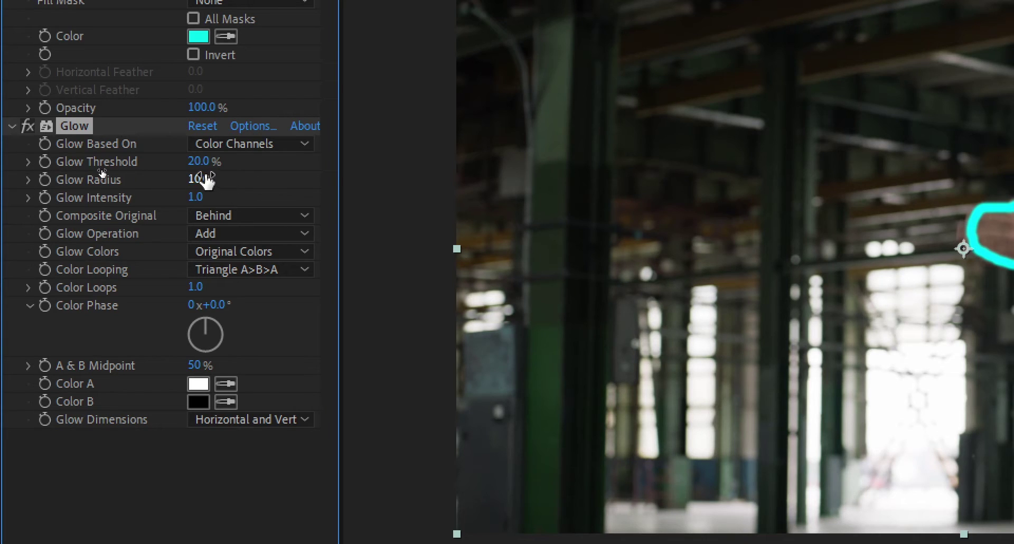
pyautogui.click(198, 180)
pyautogui.write('80')
pyautogui.press('Return')
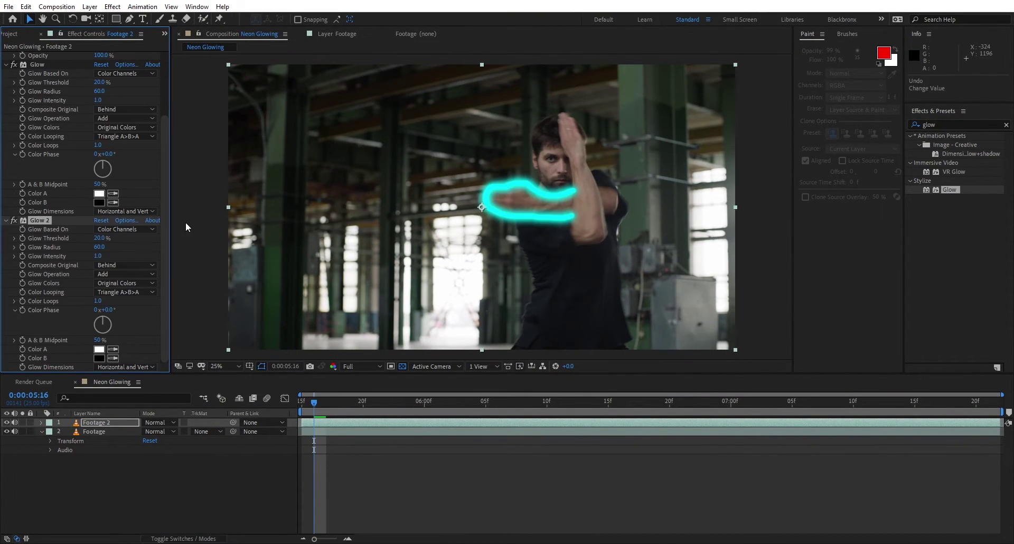
# Step: Drag the playhead to around 0:00:07:04 to preview the glowing cyan forearm lines
pyautogui.moveTo(348, 398); pyautogui.dragTo(953, 395)
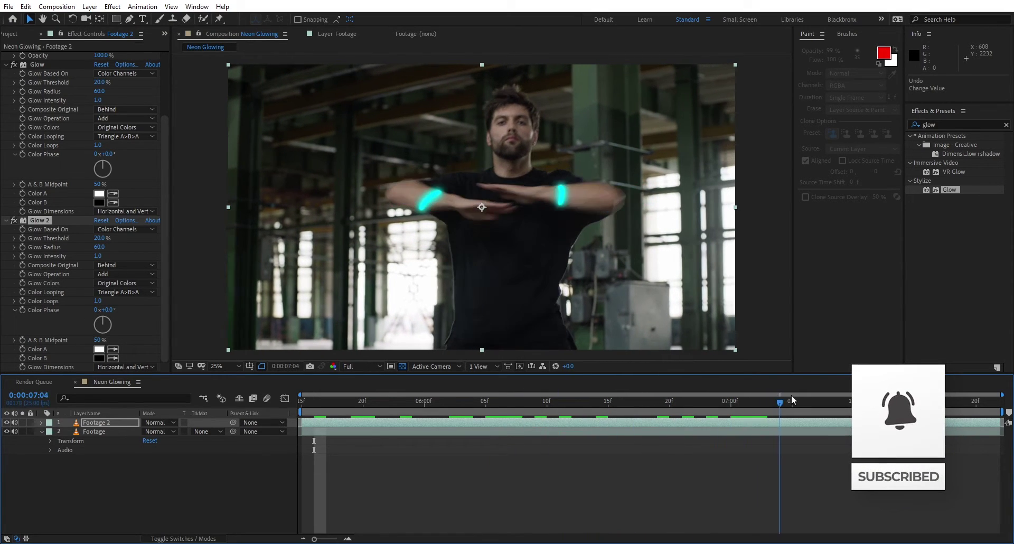